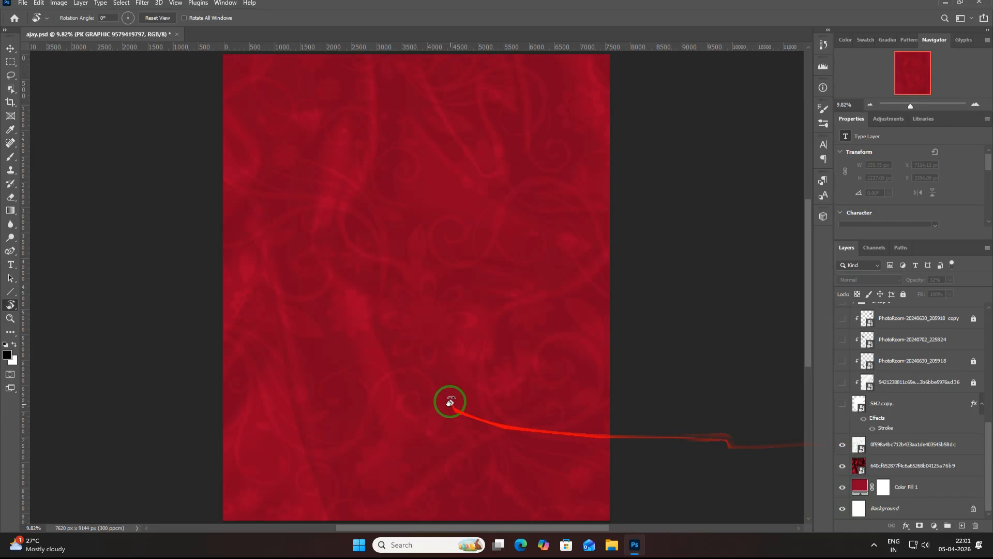
Make the white ornamental frame shape and the satin texture clipped directly above it visible on the red background.
scroll(454, 377, up, 2)
scroll(454, 378, down, 2)
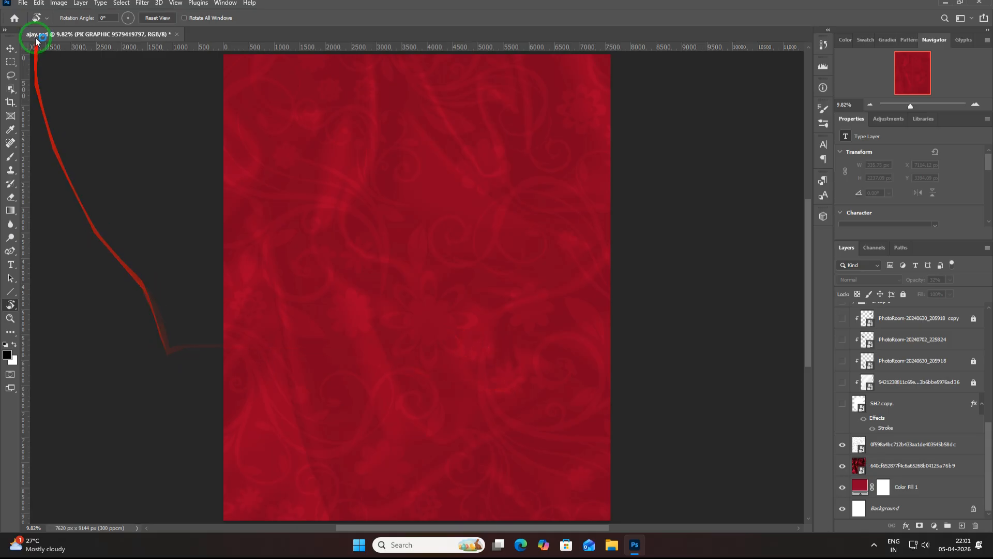
click(9, 47)
key(ctrl)
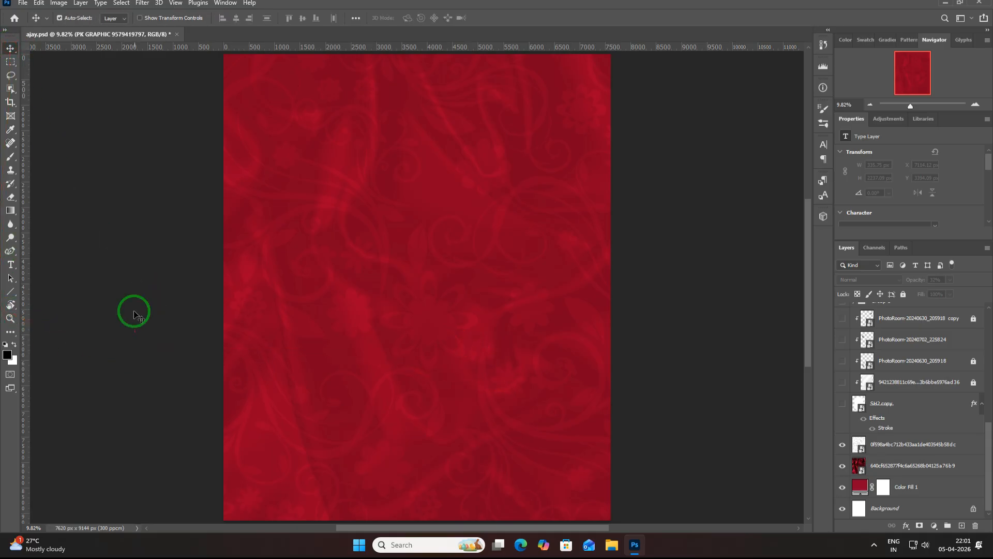
click(842, 403)
scroll(842, 398, up, 2)
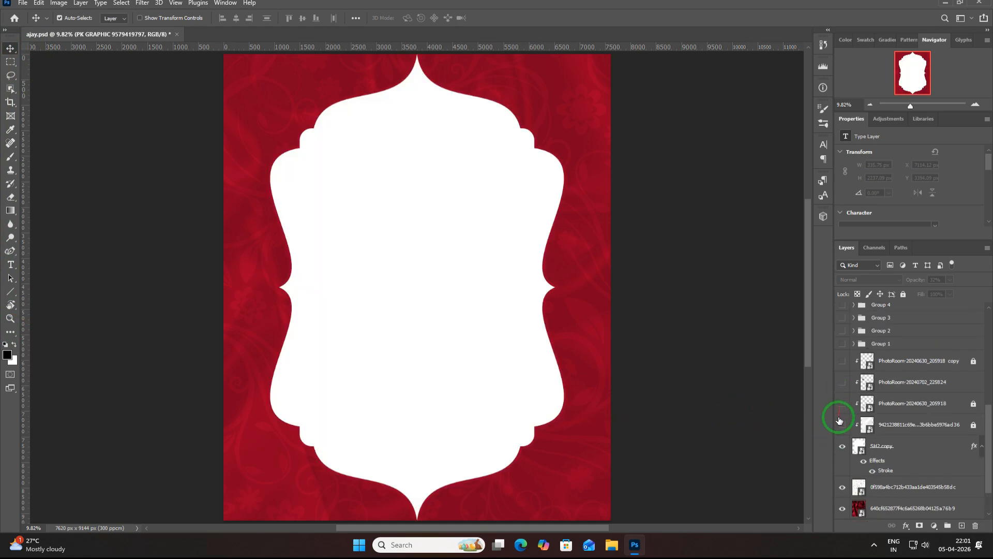
click(841, 424)
scroll(844, 427, up, 1)
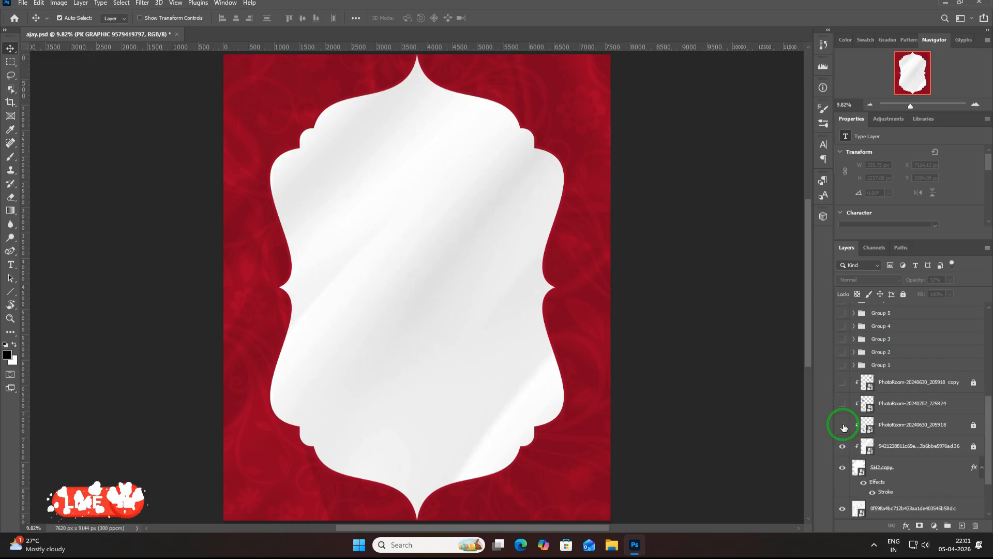
Show the three PhotoRoom layers with the corner flowers and earrings, plus Group 1 with the Ganesha heading.
scroll(844, 427, up, 1)
click(842, 447)
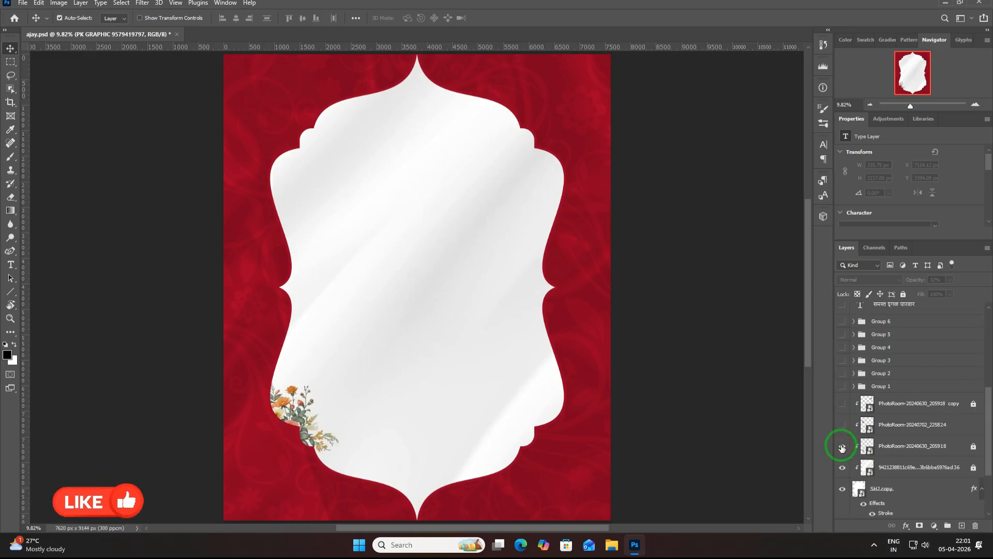
scroll(841, 447, up, 2)
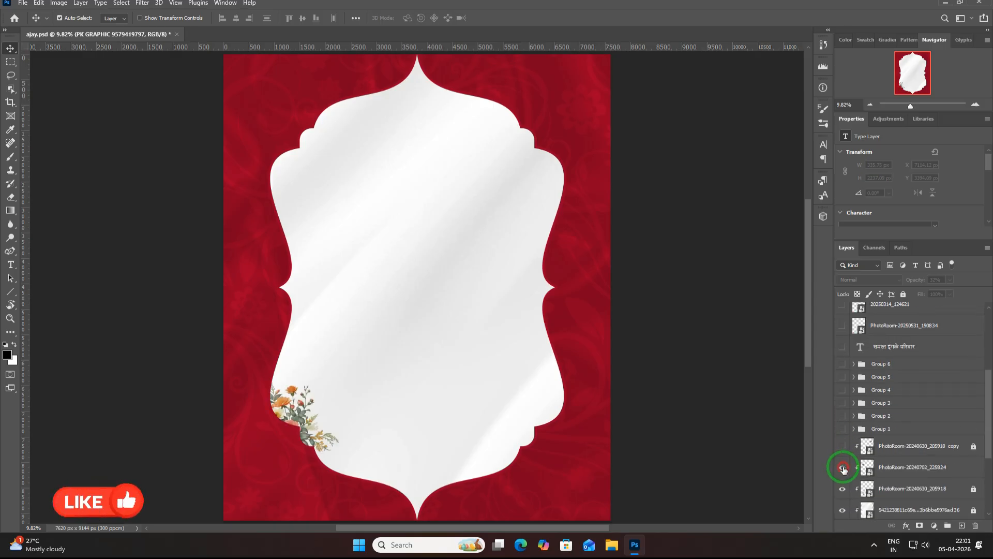
click(843, 467)
click(841, 447)
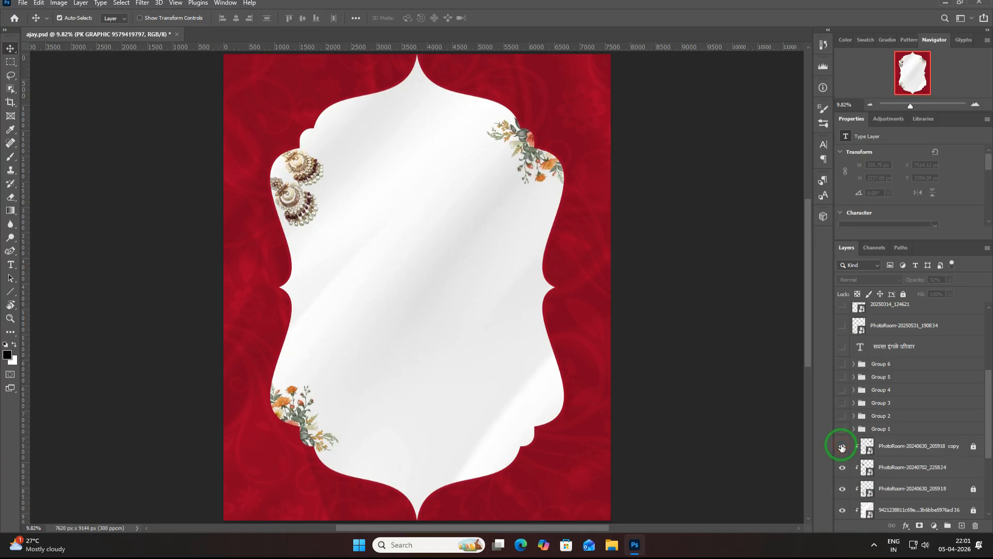
click(843, 428)
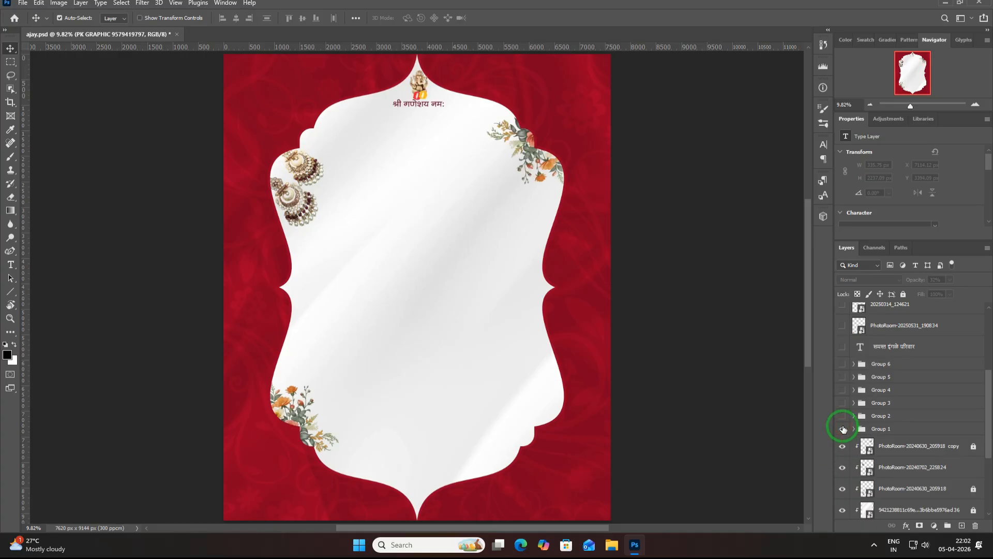
Examine the decorated card and the Ganesha emblem with its श्री गणेशय नम: text up close.
scroll(326, 388, up, 3)
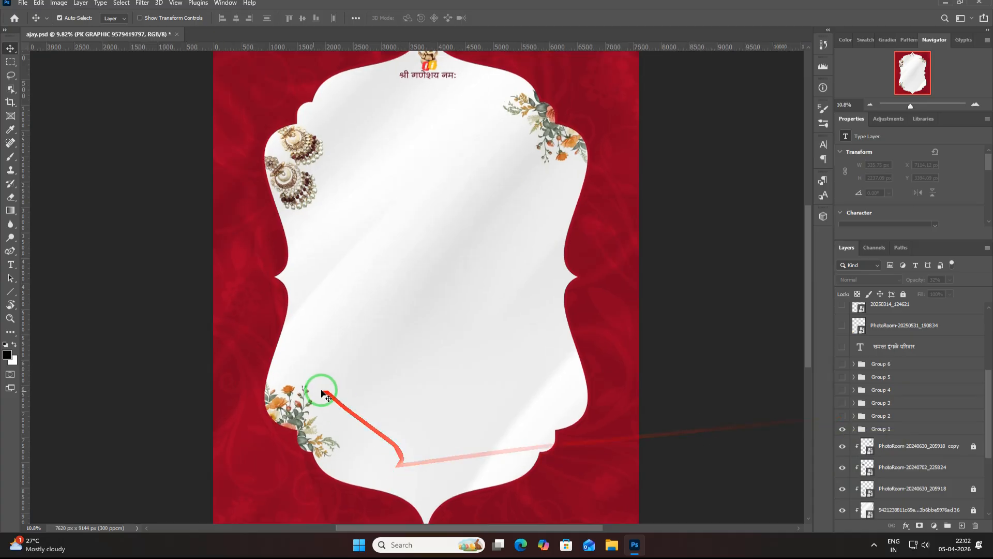
scroll(326, 388, up, 2)
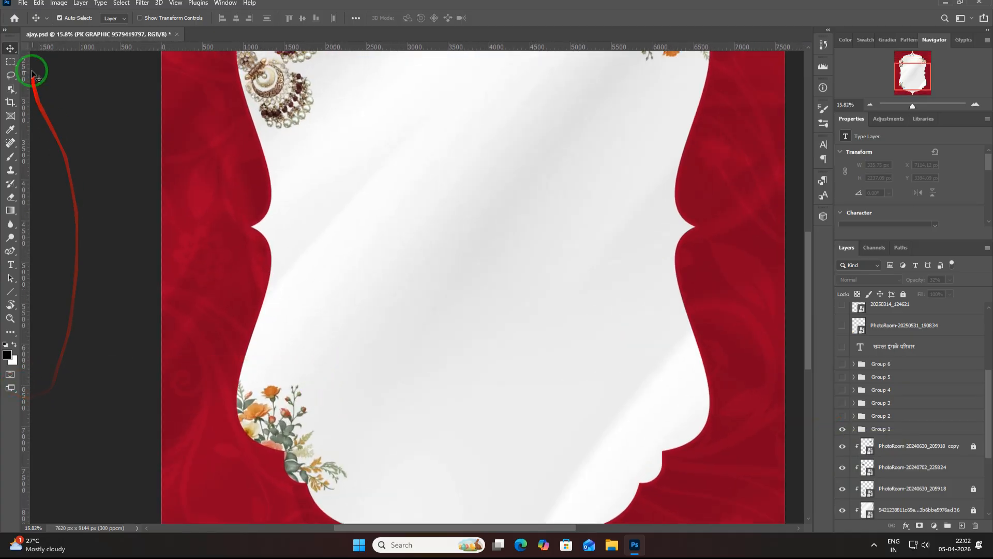
click(9, 319)
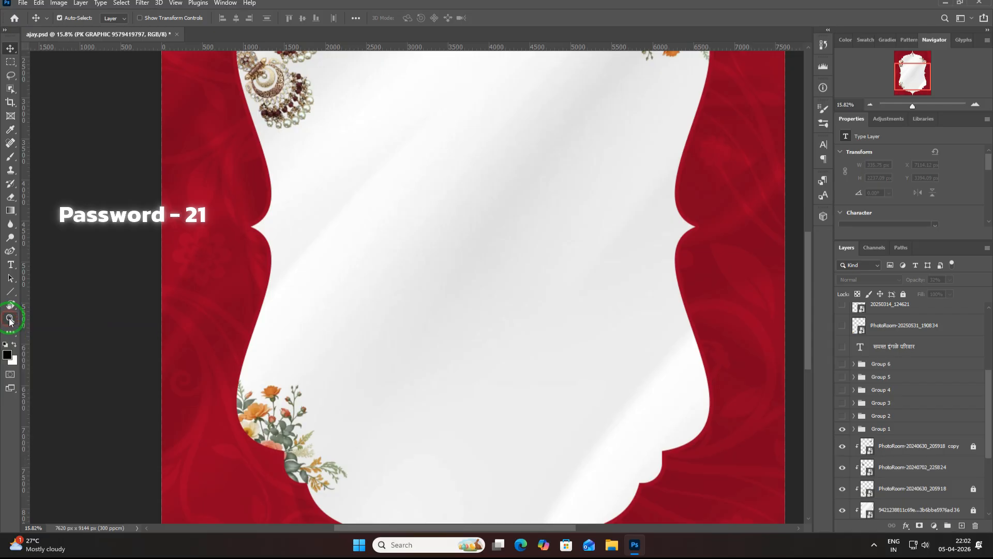
alt+click(469, 66)
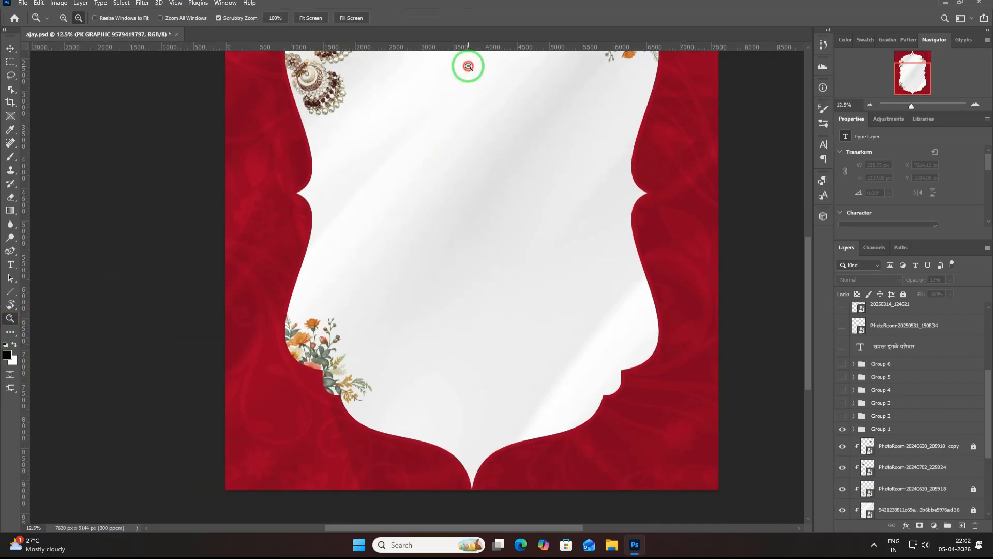
click(468, 66)
click(468, 66)
click(468, 67)
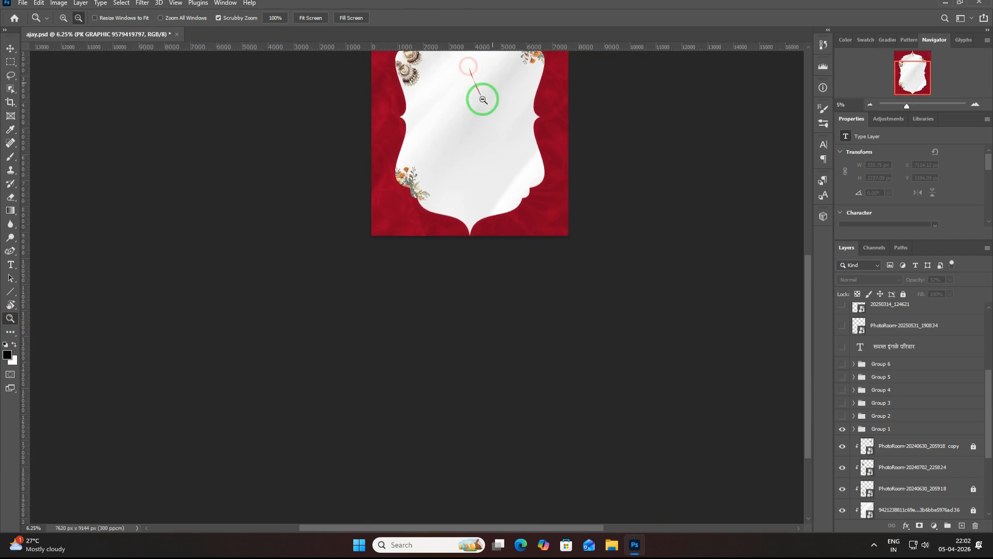
click(520, 202)
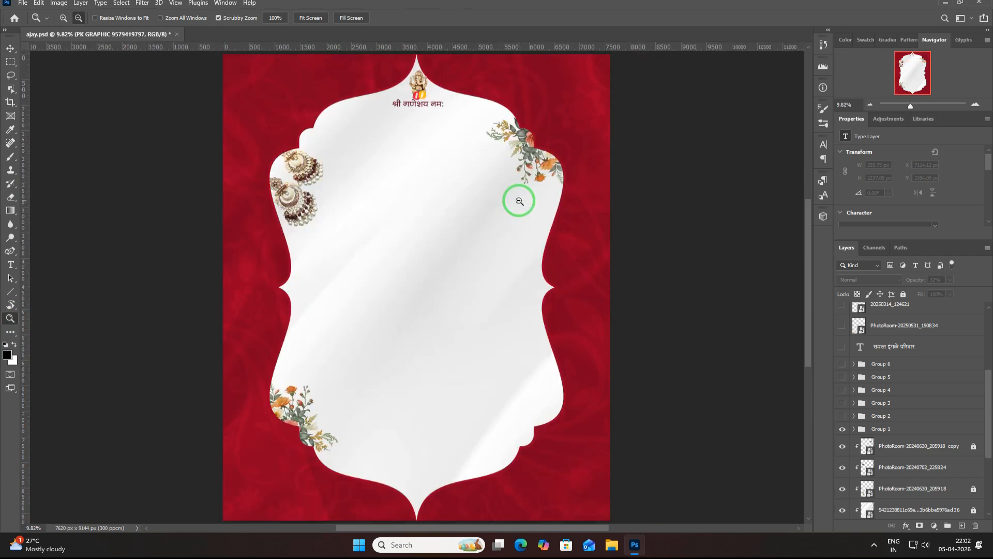
click(436, 76)
click(432, 80)
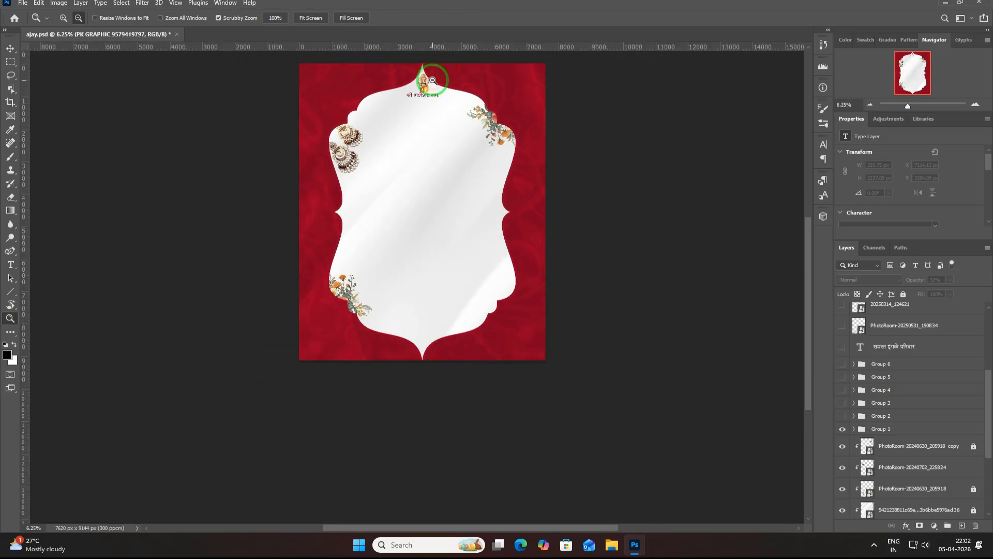
scroll(432, 80, down, 2)
scroll(432, 82, up, 10)
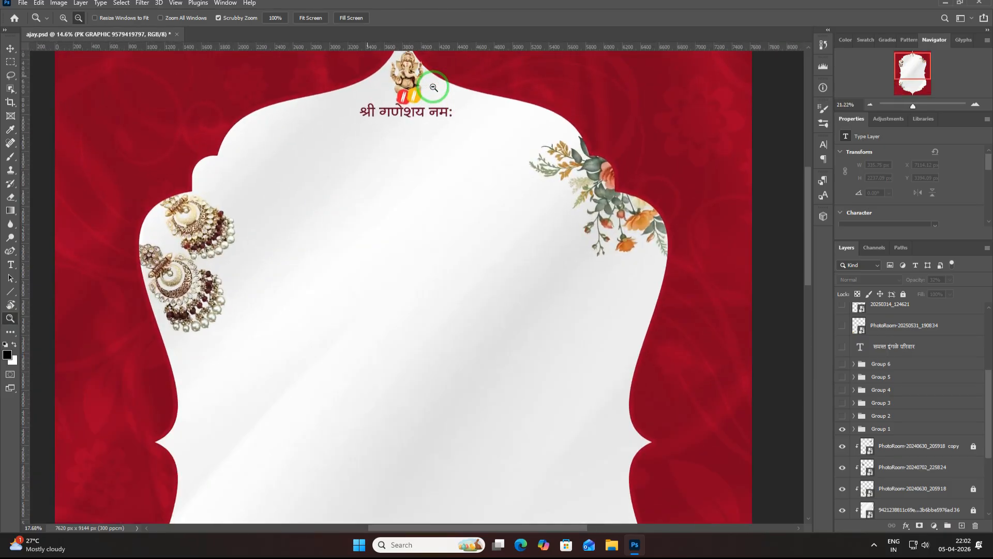
scroll(434, 88, up, 4)
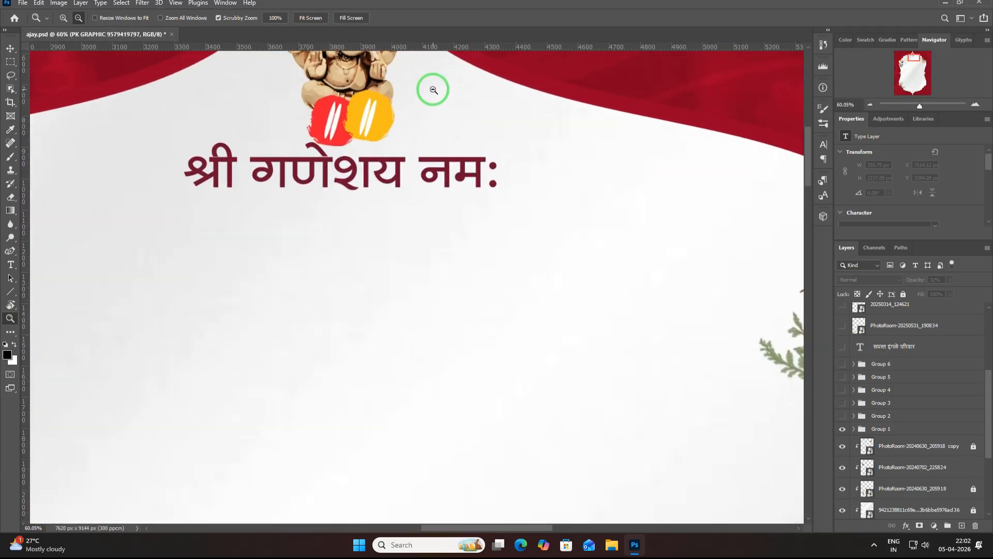
scroll(433, 92, down, 6)
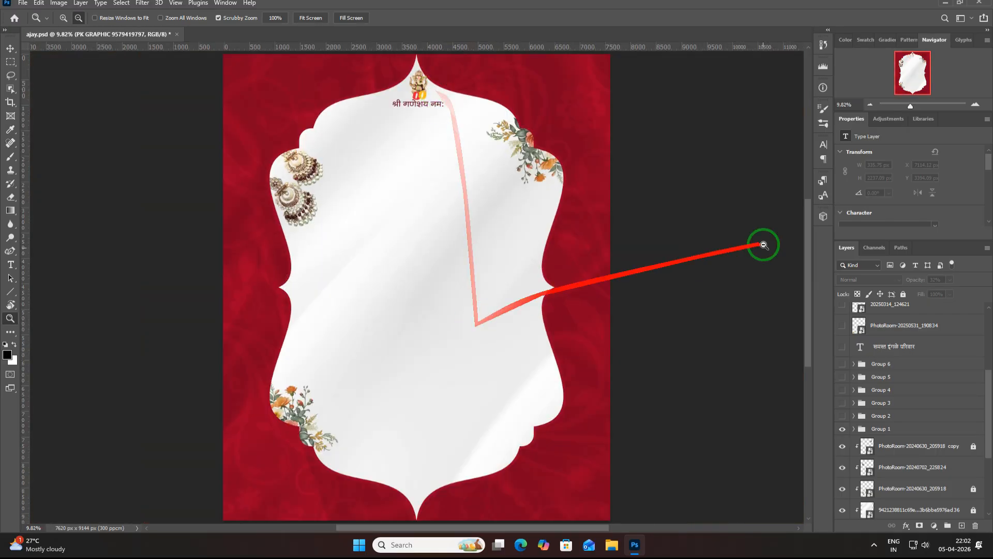
Show Group 2 and Group 3 with the groom's and bride's names and family details, checking each text block up close.
click(843, 419)
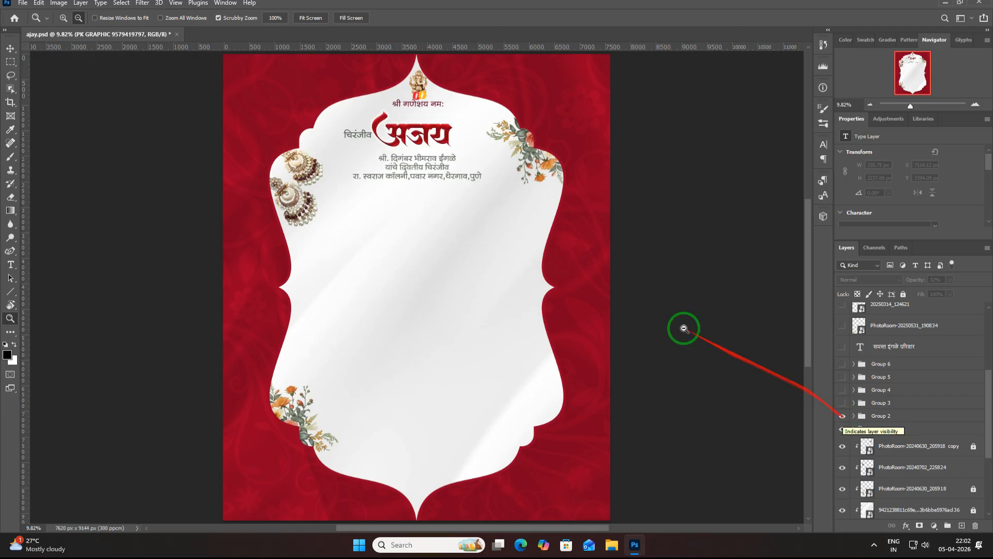
alt+click(435, 153)
drag(434, 154, 437, 161)
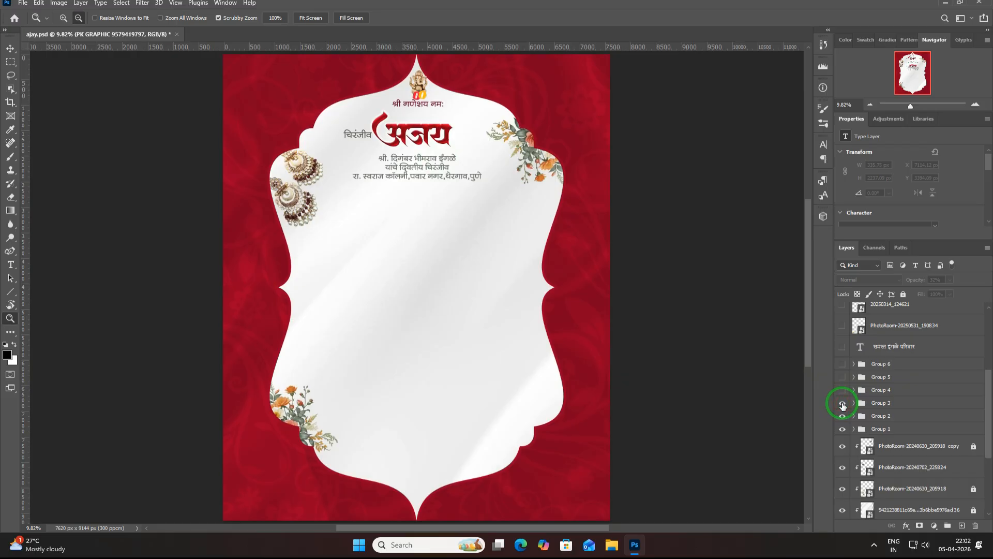
click(842, 403)
drag(421, 228, 428, 230)
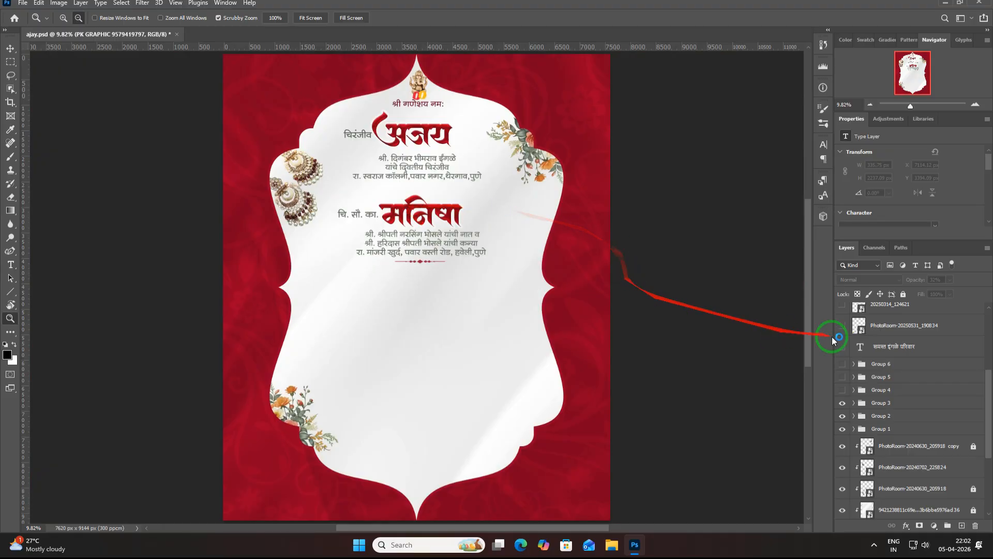
Show Group 4 with the शुभविवाह title and date lines and Group 5 with the विवाह स्थळ venue block, inspecting both up close.
click(842, 391)
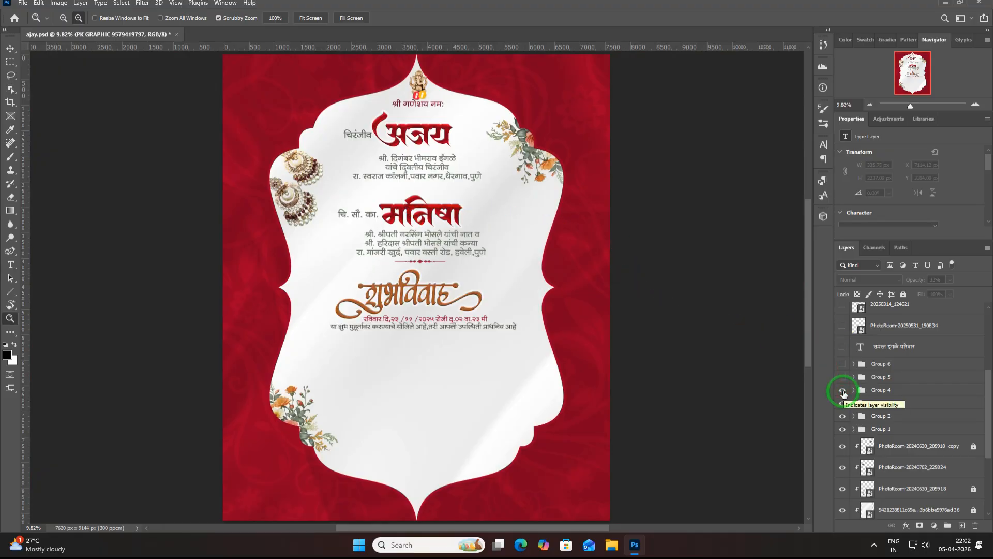
click(417, 306)
drag(417, 307, 413, 319)
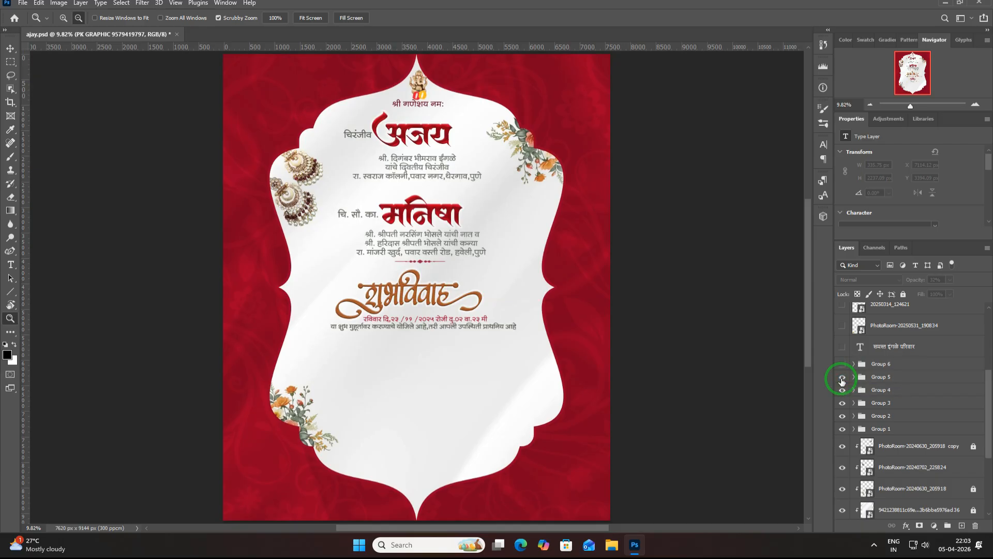
click(842, 378)
alt+click(435, 356)
drag(435, 356, 439, 355)
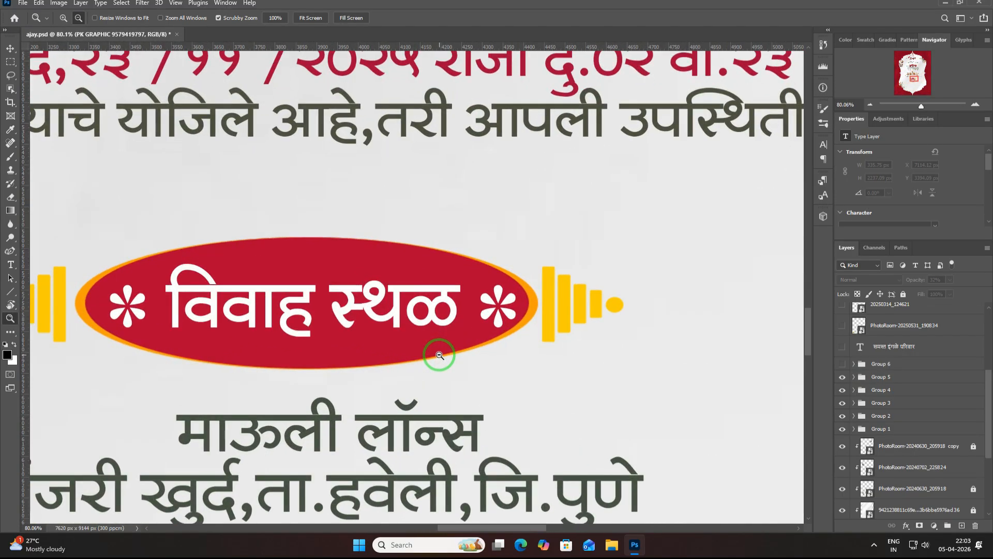
key(ctrl+0)
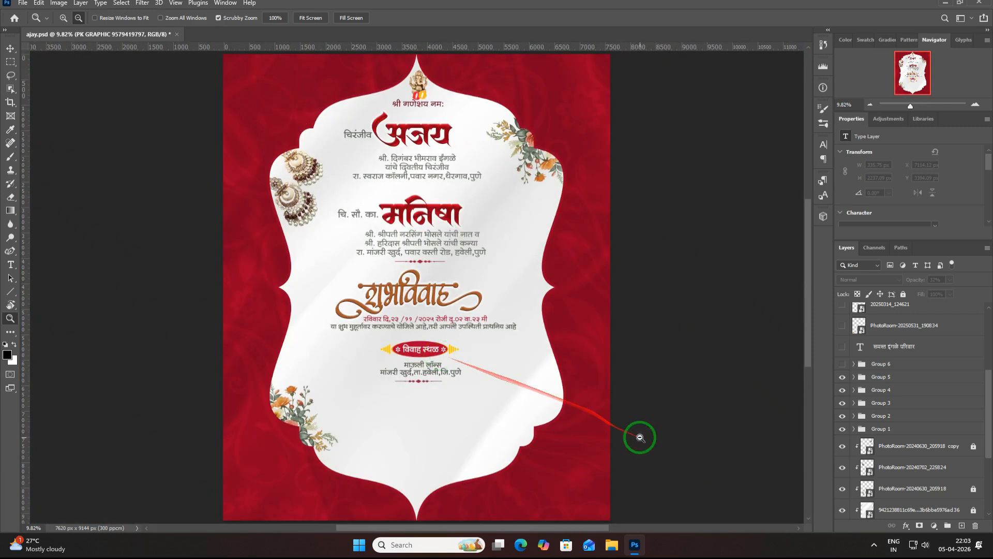
Show Group 6 with the हळदी समारंभ ceremony details and inspect its badge and date lines up close.
click(843, 364)
drag(414, 413, 626, 410)
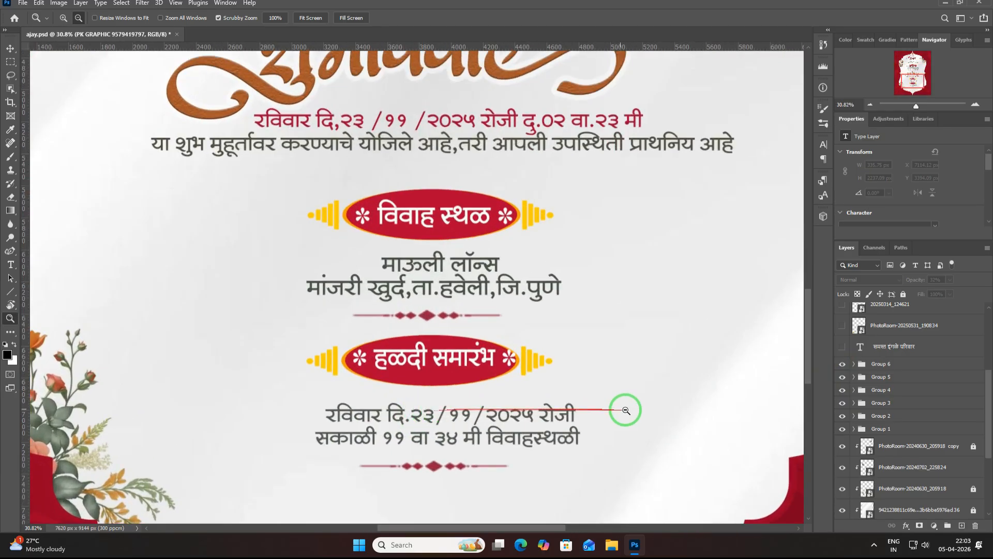
scroll(636, 405, up, 2)
scroll(415, 397, up, 1)
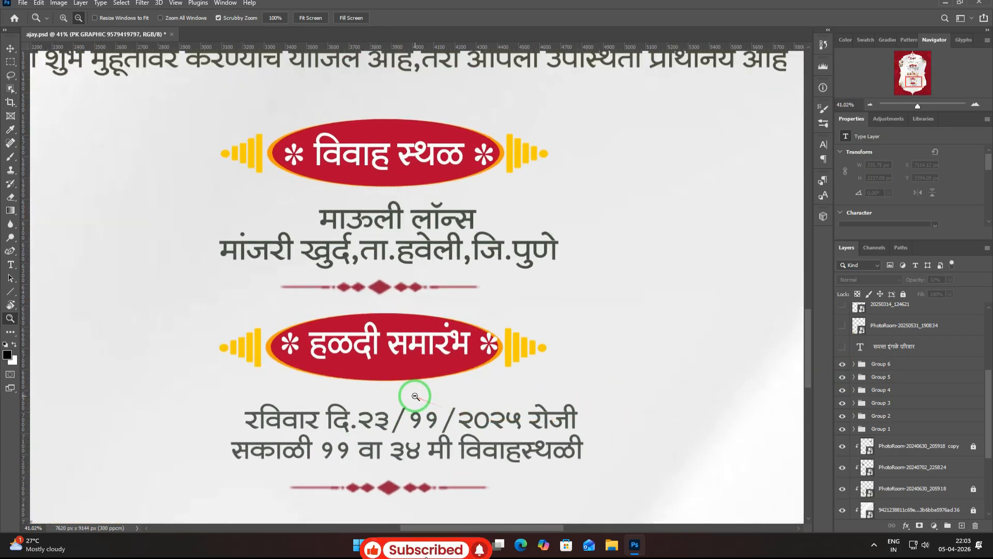
scroll(415, 397, up, 2)
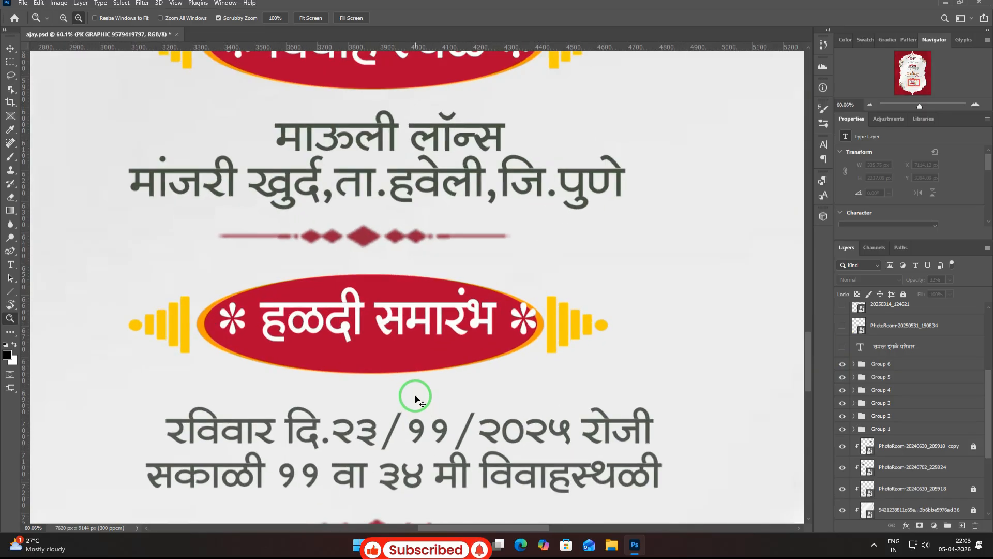
scroll(415, 396, down, 5)
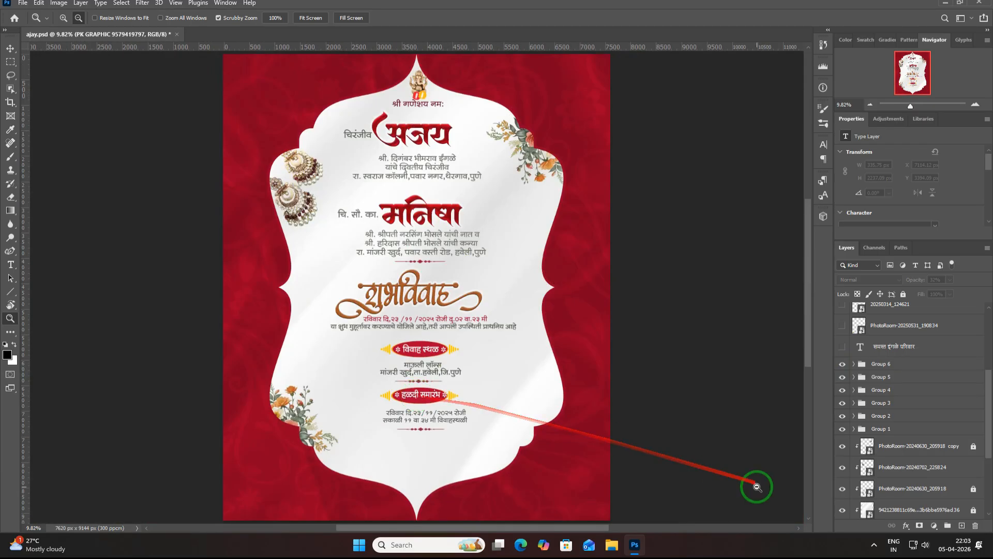
Show the closing family-name text layer near the card's lower edge, inspect it, and fit the whole card in view.
click(842, 346)
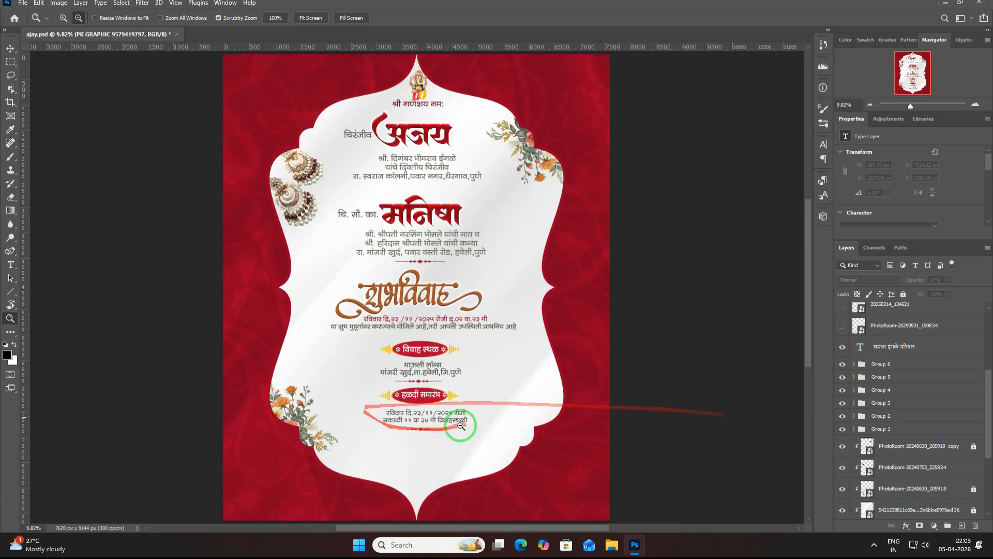
scroll(426, 456, up, 4)
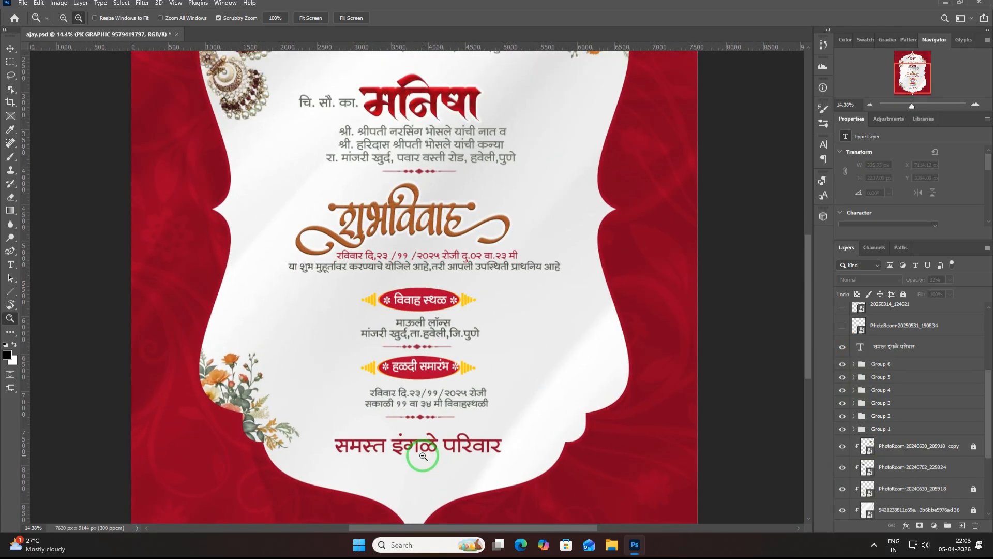
scroll(423, 457, up, 5)
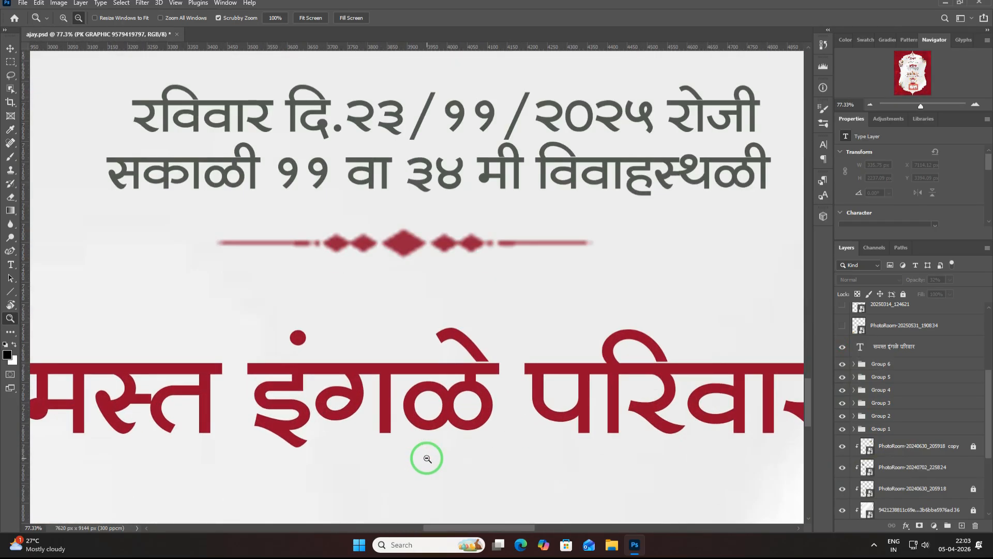
scroll(427, 458, down, 1)
scroll(630, 477, down, 2)
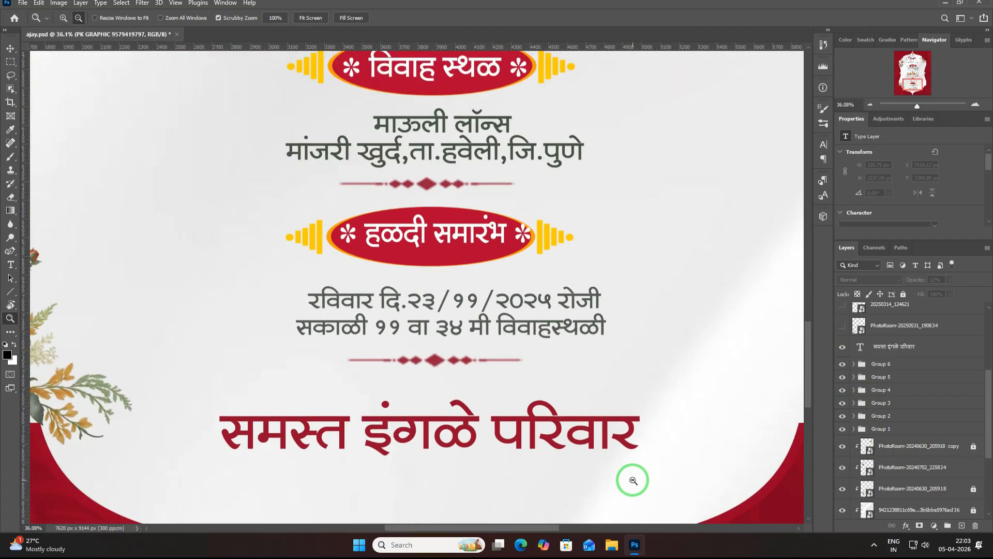
scroll(514, 472, down, 6)
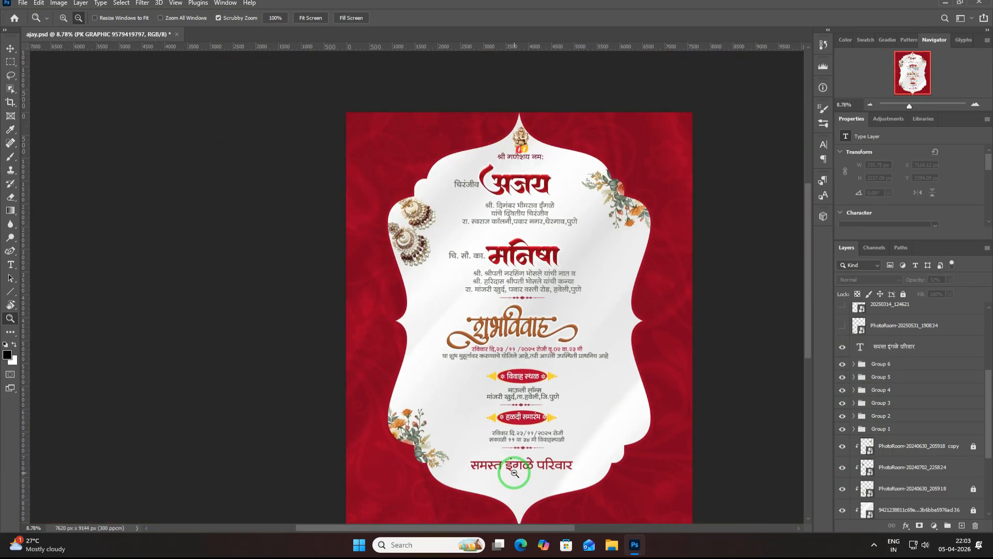
key(ctrl+0)
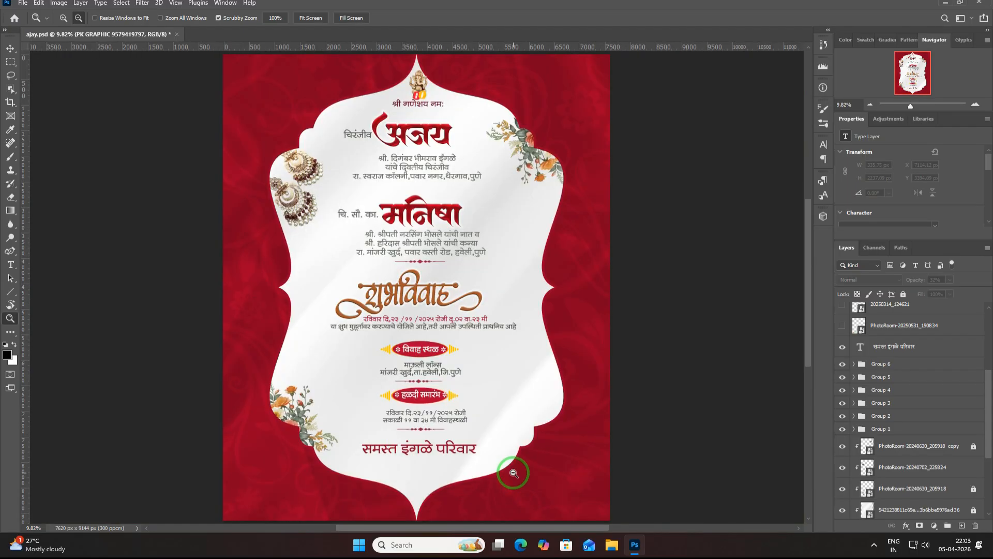
Show the haldi-kumkum bowls layer PhotoRoom-20250531_190834 and the red tassels layer 20250314_124621, inspecting the tassels up close.
click(843, 327)
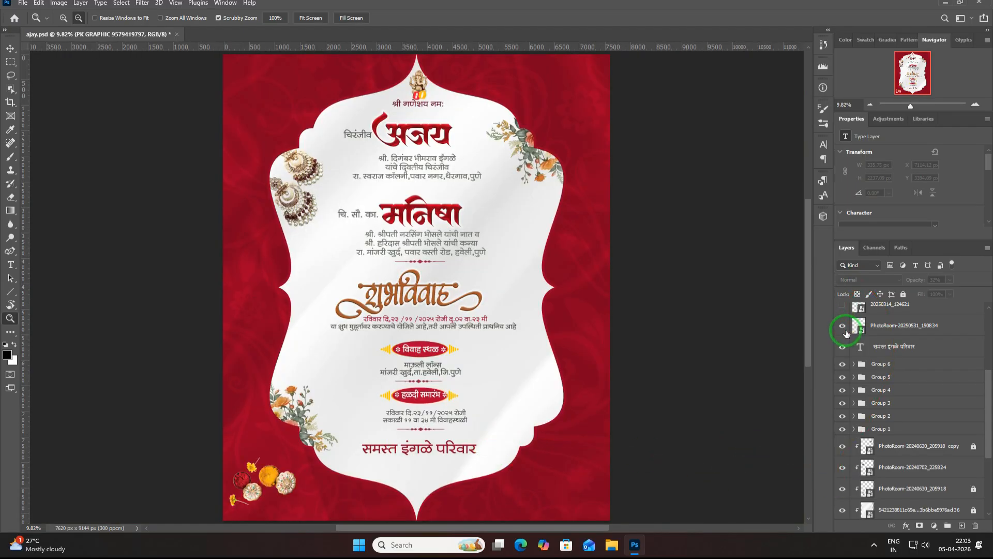
scroll(846, 332, up, 2)
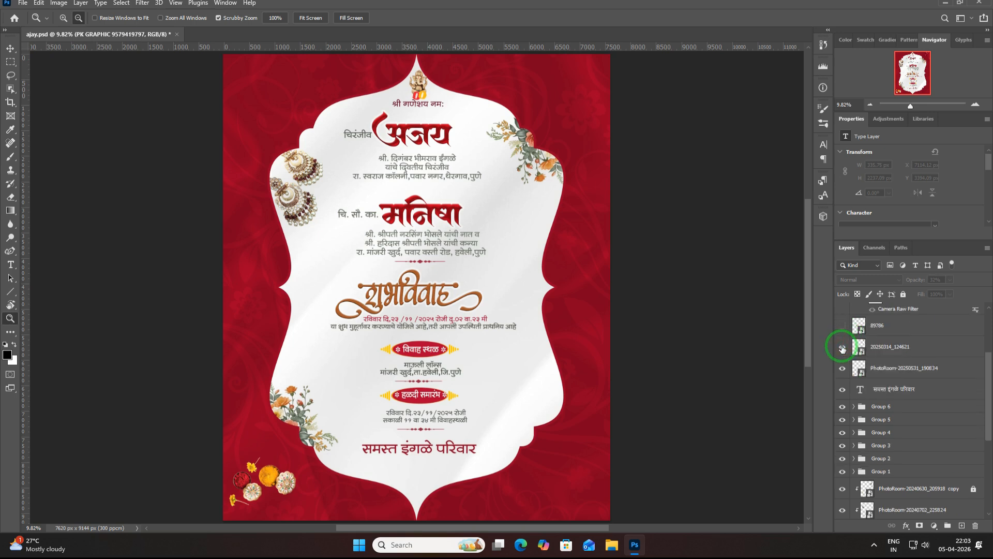
click(842, 347)
alt+click(596, 125)
drag(595, 125, 611, 125)
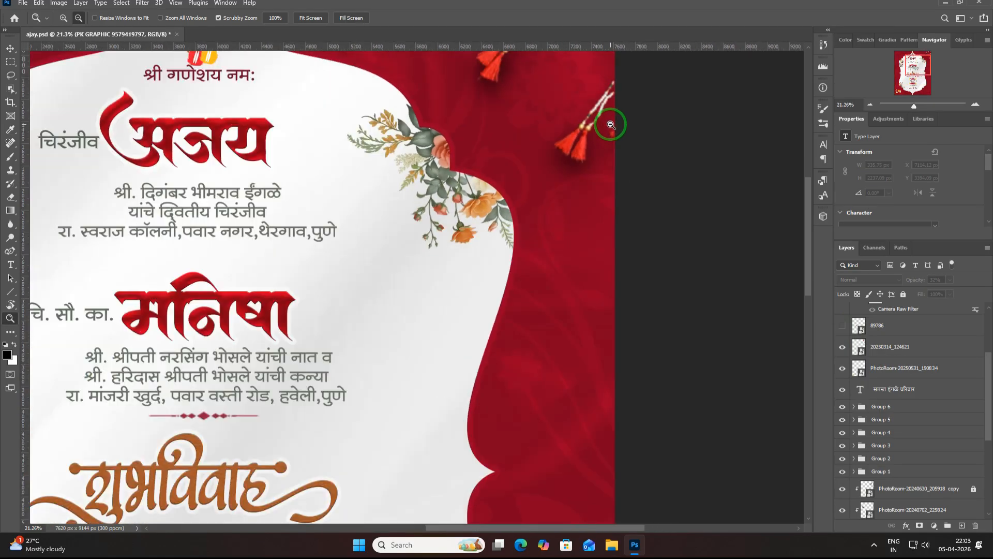
key(ctrl+0)
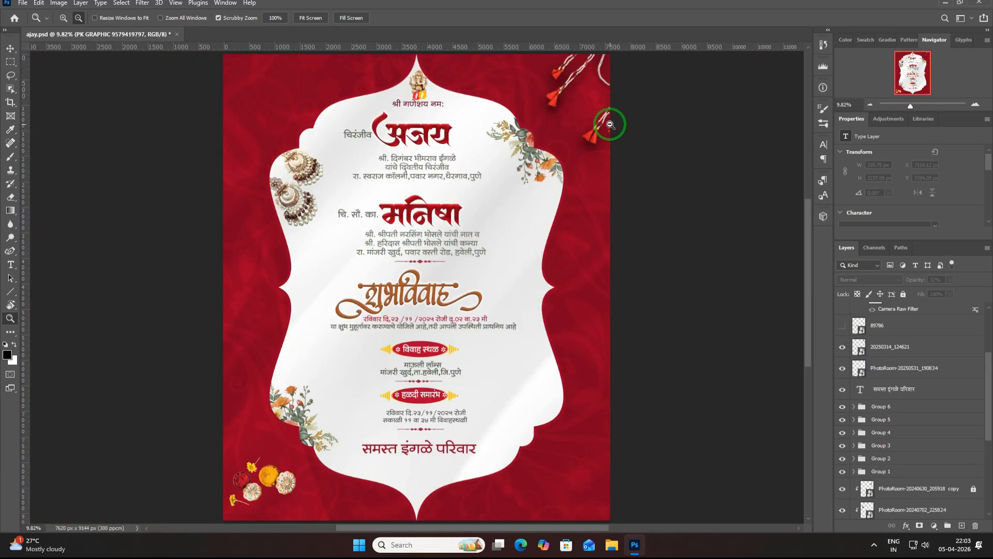
Show the shehnai image layer beside the शुभविवाह title and inspect it closer.
click(843, 326)
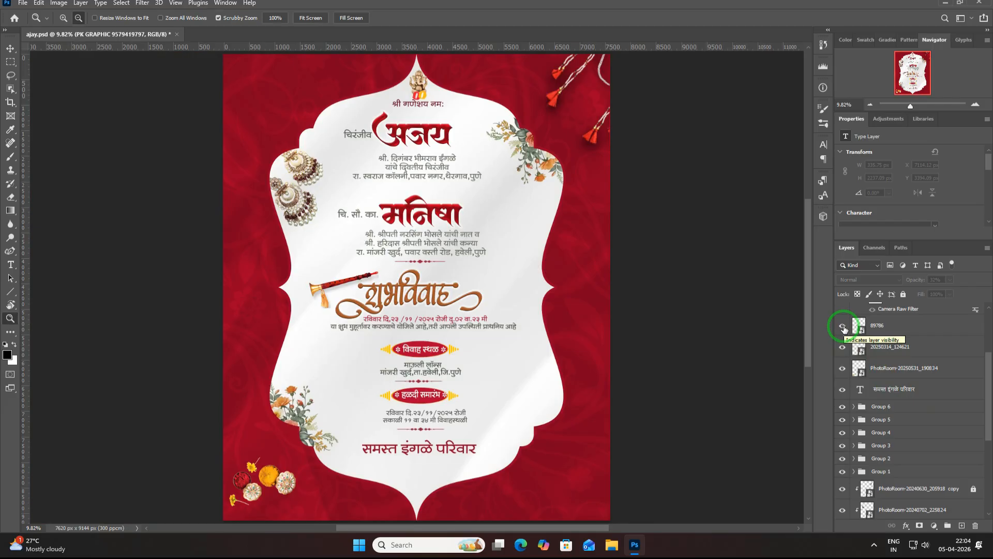
scroll(857, 302, up, 1)
scroll(857, 310, down, 1)
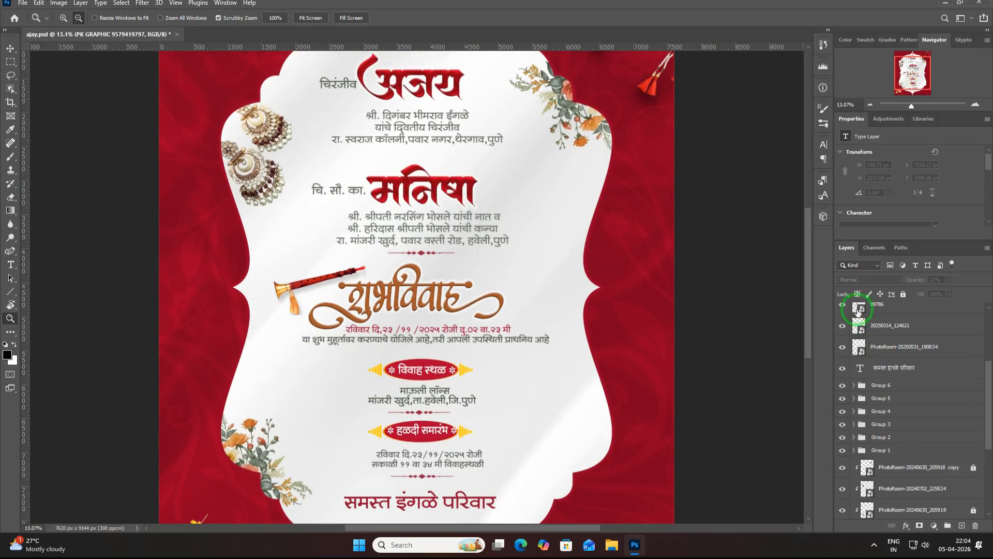
Show the peacock layer jkh at the card's lower corner, inspect it up close, and fit the whole card in view.
scroll(856, 321, up, 3)
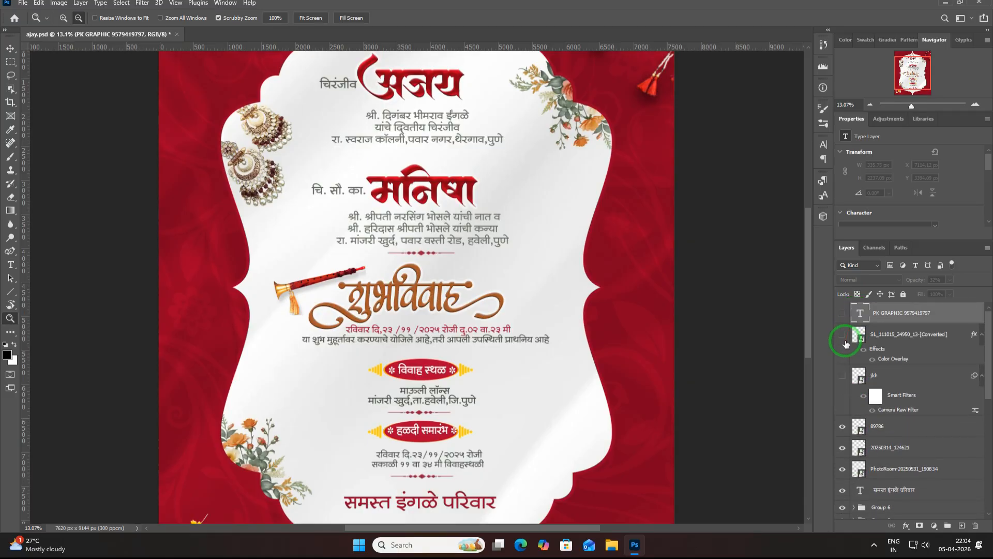
click(842, 376)
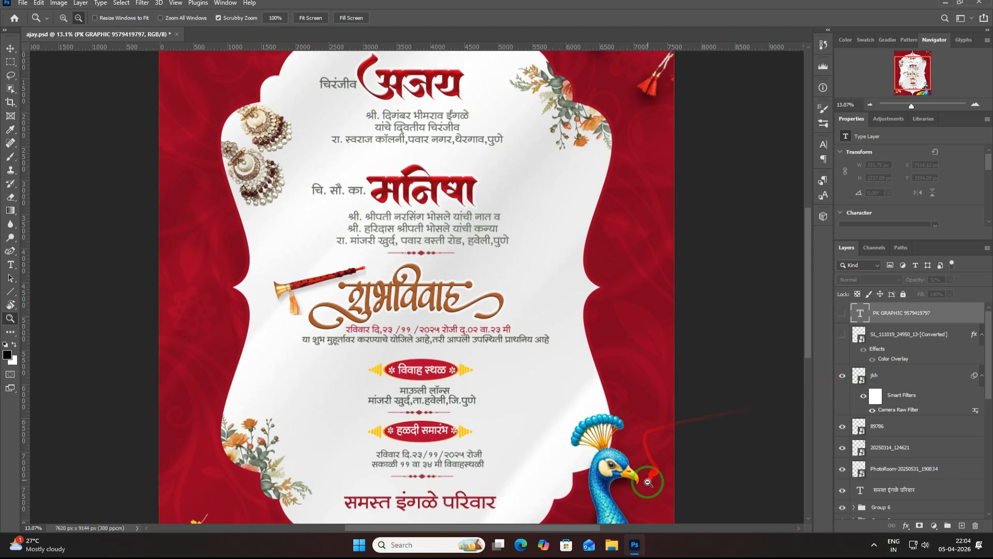
scroll(647, 509, up, 1)
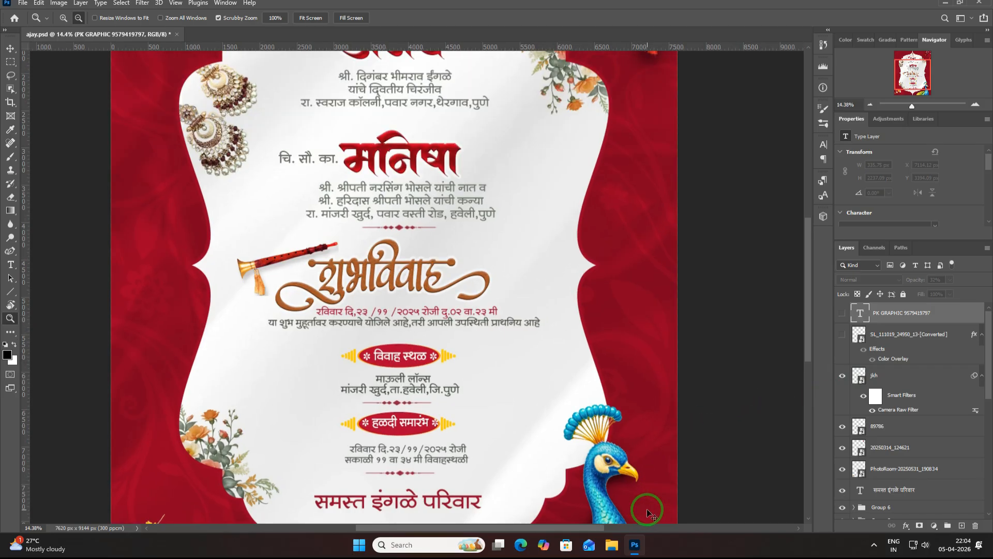
scroll(646, 508, down, 4)
drag(558, 509, 556, 511)
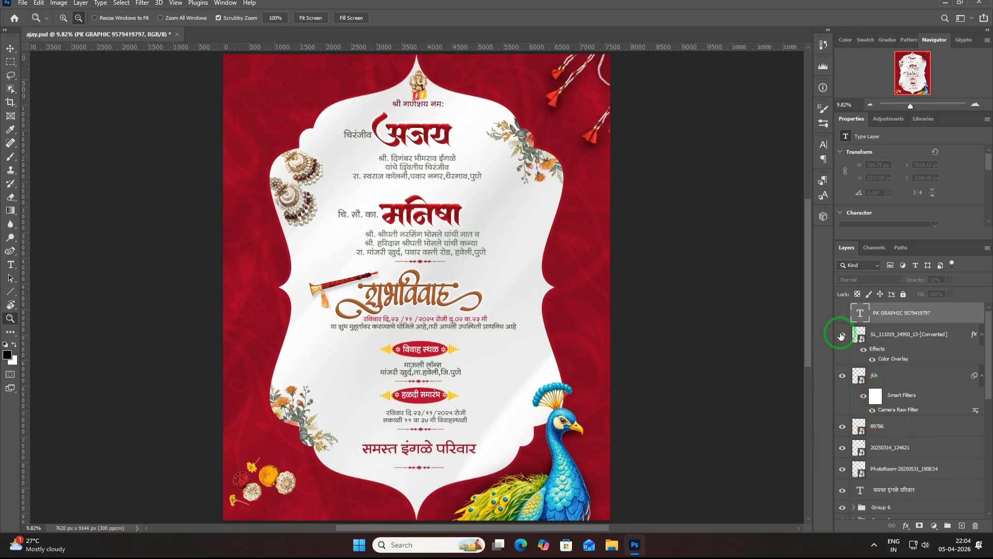
Show the SL_111019_24950_13-[Converted] divider below the closing family name and the vertical PK GRAPHIC credit text along the card's edge.
click(841, 313)
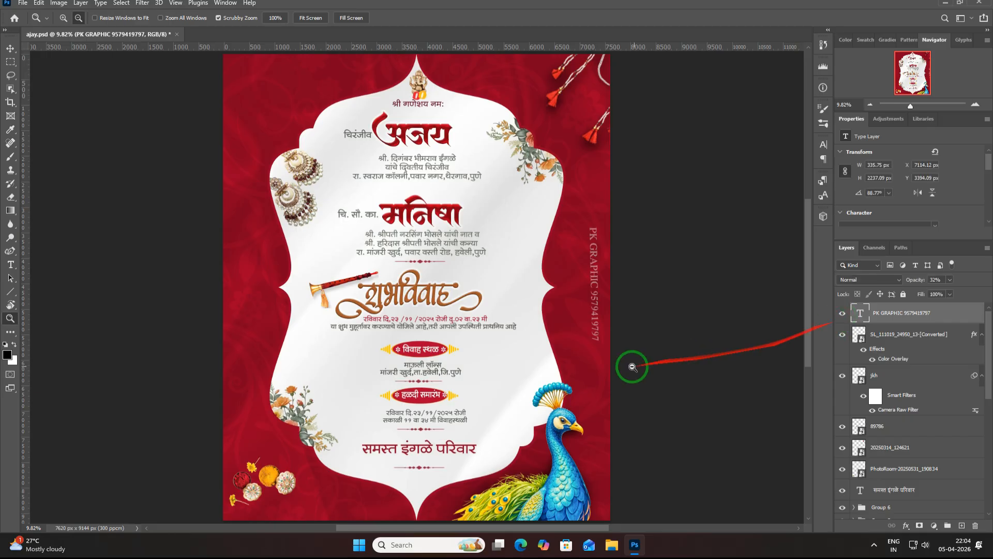
drag(593, 302, 603, 359)
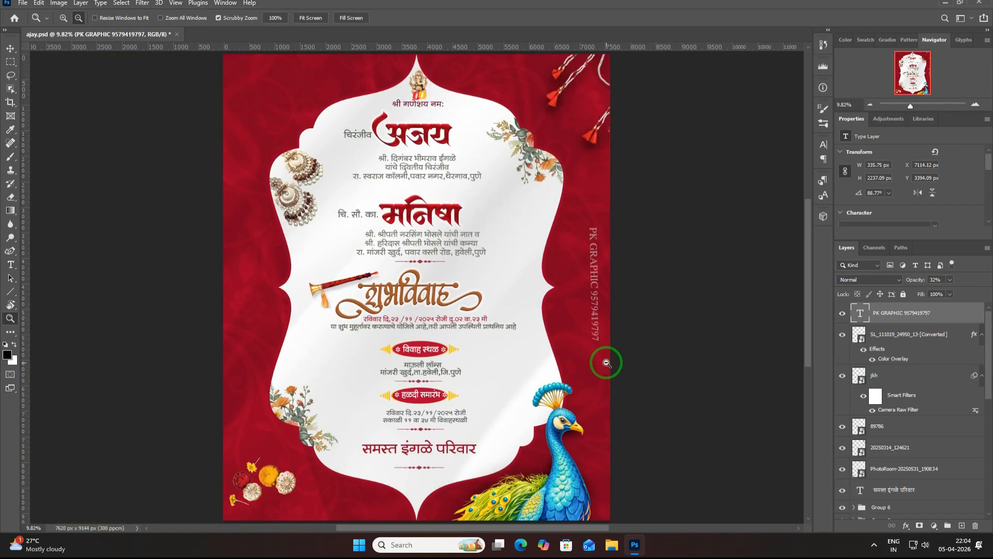
Select the card's background texture layer with the Move tool and examine the finished card, zooming in on its lower half.
click(10, 48)
click(277, 114)
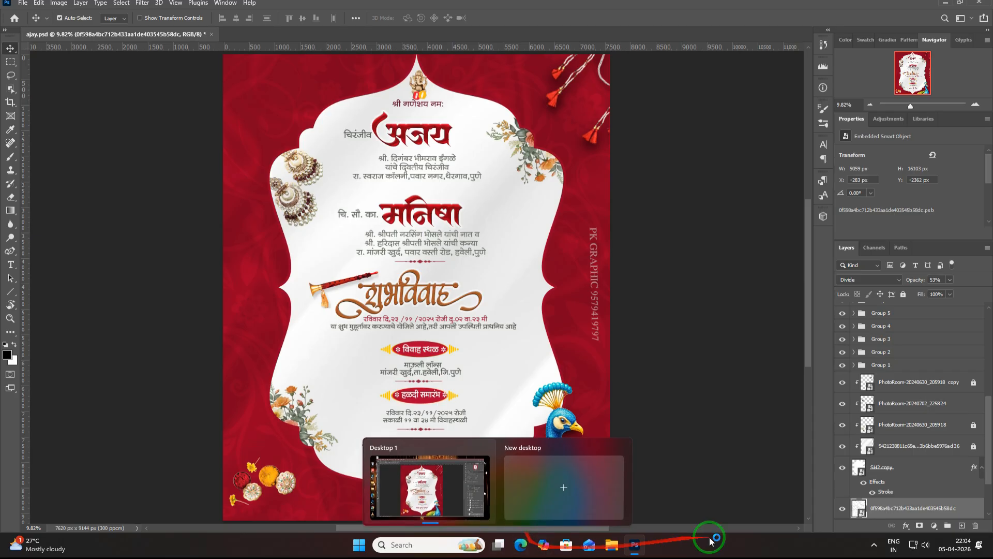
mouse_move(809, 327)
mouse_down()
mouse_move(809, 296)
mouse_move(814, 398)
mouse_move(816, 332)
mouse_up()
mouse_move(510, 530)
mouse_down()
mouse_move(630, 528)
mouse_move(509, 533)
mouse_up()
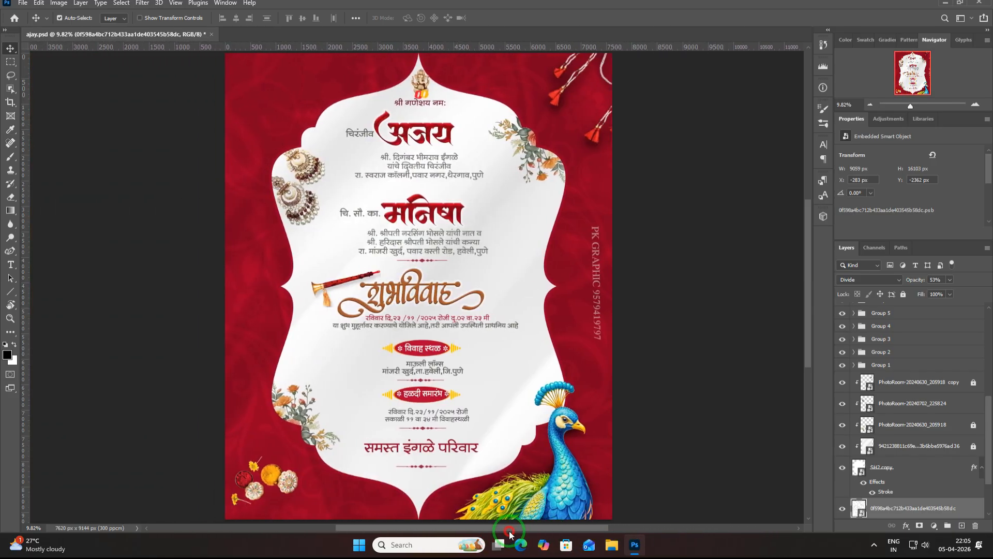
scroll(501, 514, up, 3)
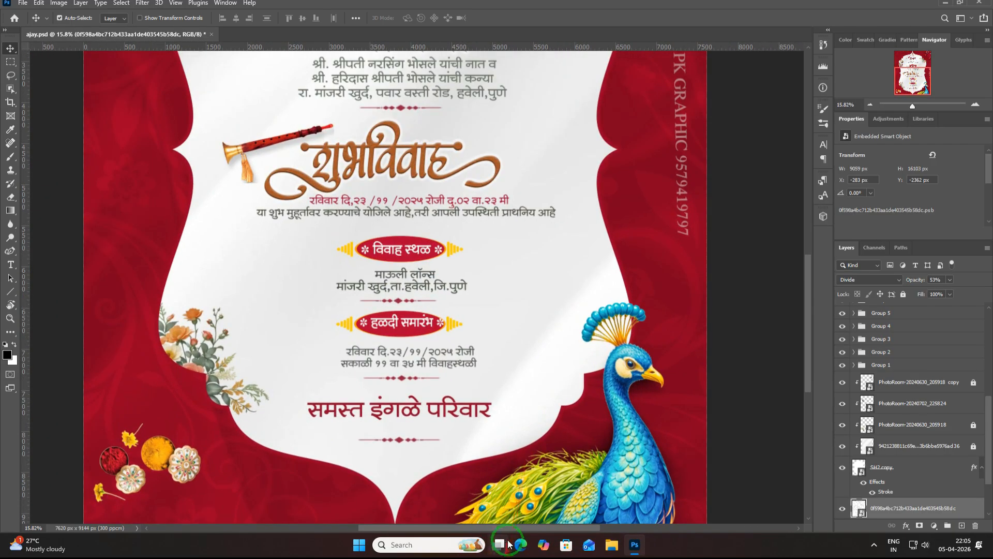
mouse_move(557, 524)
mouse_down()
mouse_move(577, 524)
mouse_move(480, 523)
mouse_move(569, 527)
mouse_move(568, 536)
mouse_up()
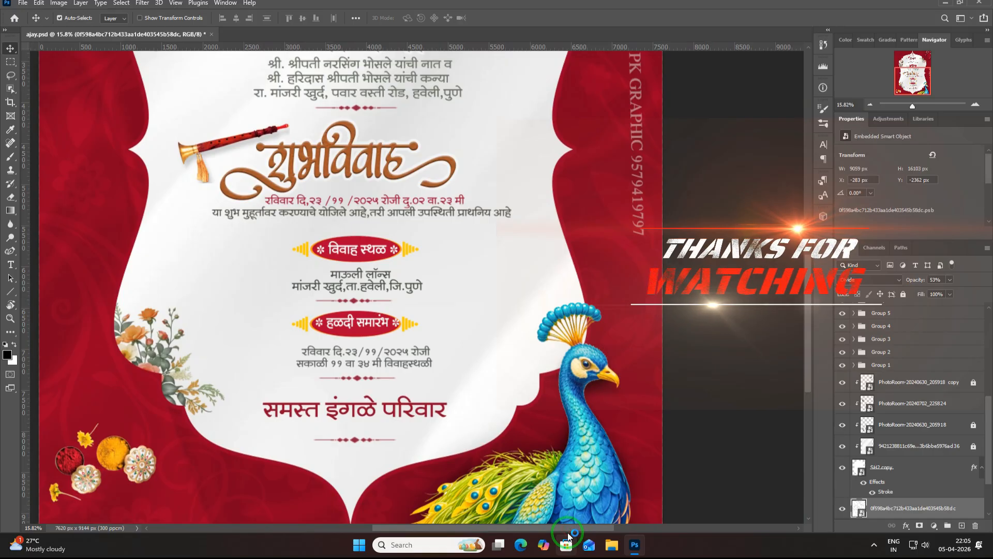